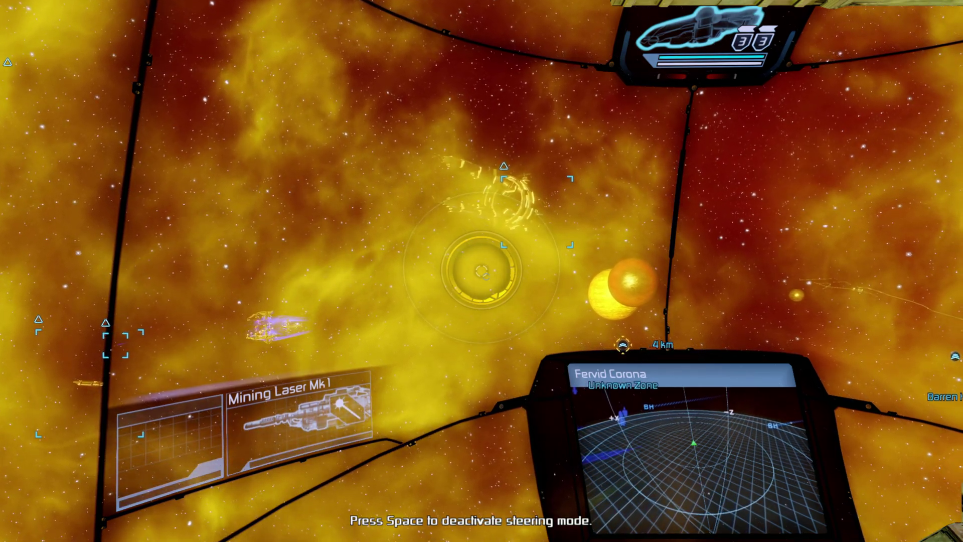
- Pause the game and open the Game Settings page of the options menu
key("Return")
key("Escape")
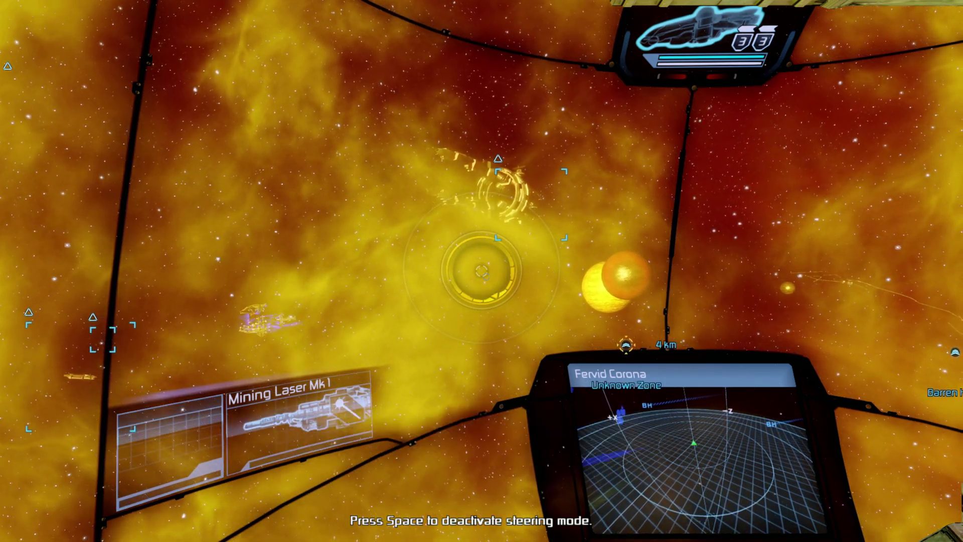
key("Escape")
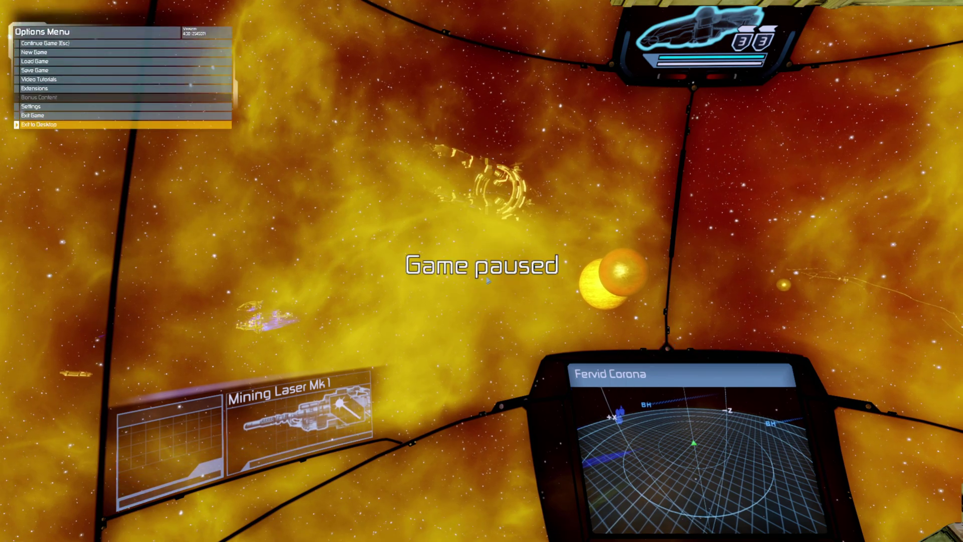
key("Return")
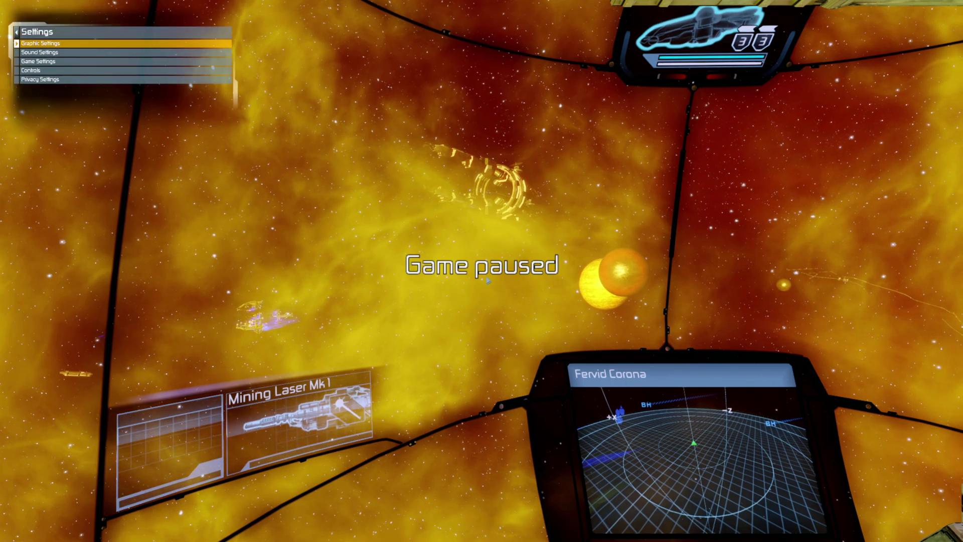
key("Down")
key("Down")
key("Return")
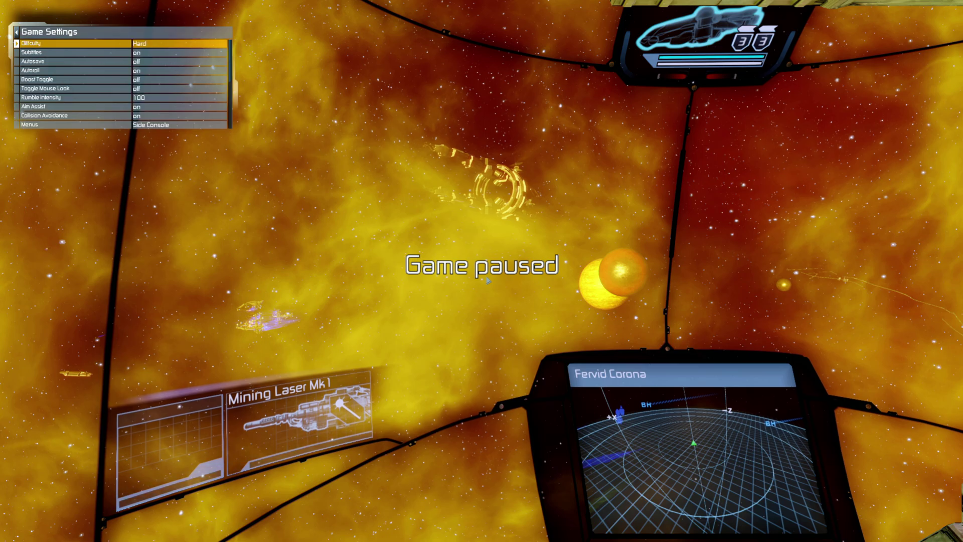
- Examine the Menus, Large HUD Menus, Maintain Speed in Menus and Main Menu options in the game settings, and return to the cockpit
key("Down")
key("Down")
key("Down")
key("Down")
key("Down")
key("Down")
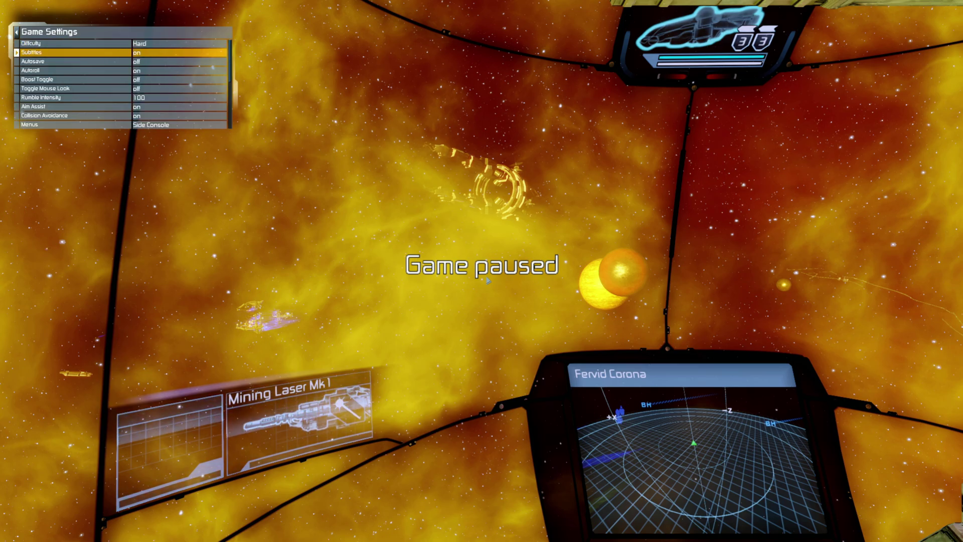
key("Down")
key("Down")
key("Down")
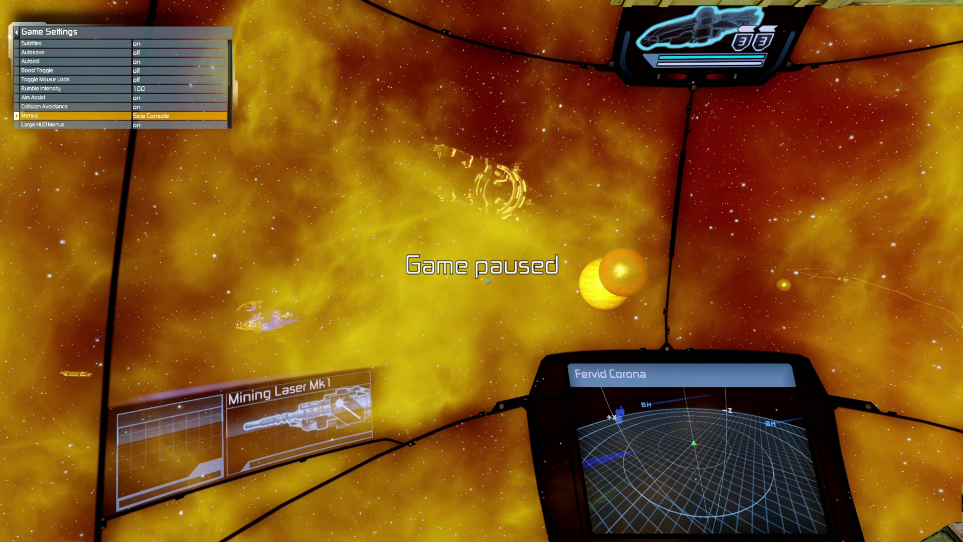
key("Down")
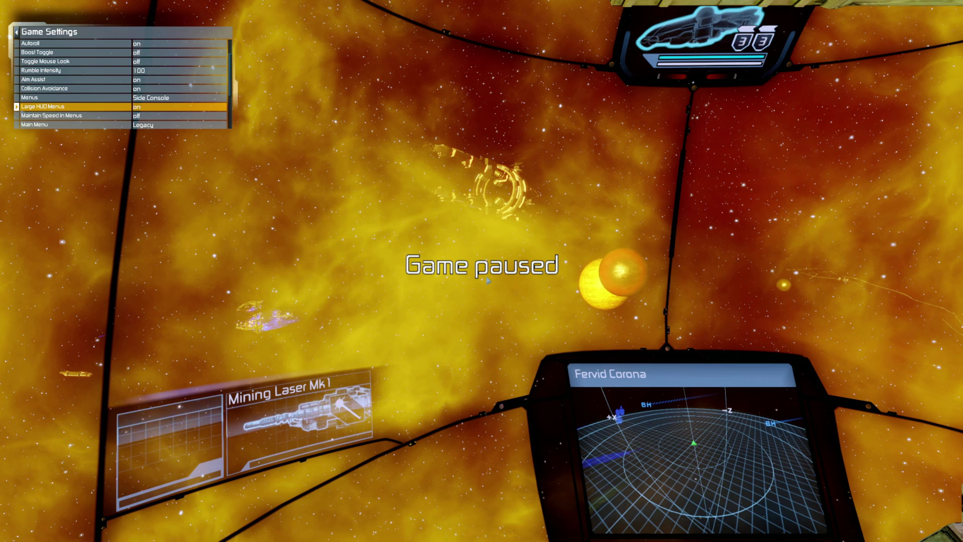
key("Down")
key("Down")
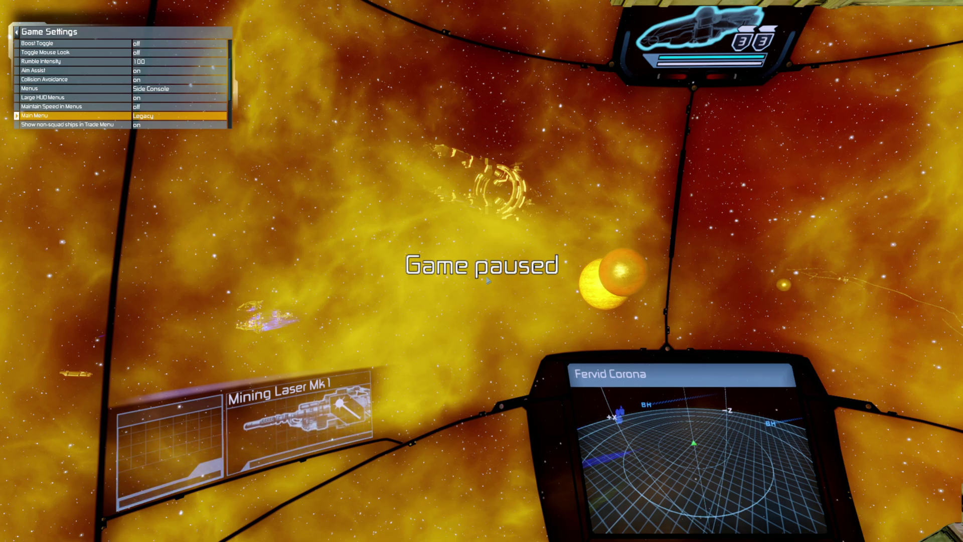
key("Escape")
key("Escape")
key("Escape")
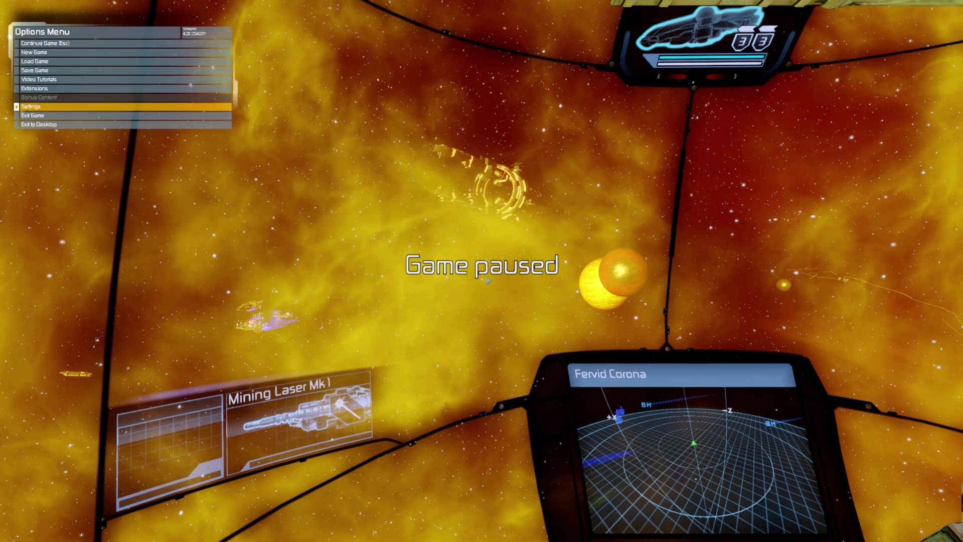
- Switch the ship's station scan mode on and off again
key("Return")
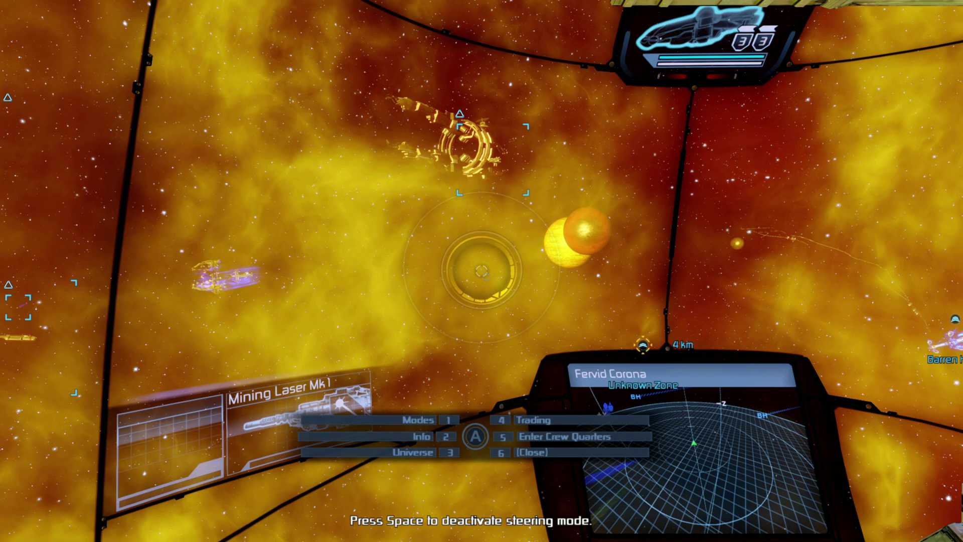
key("1")
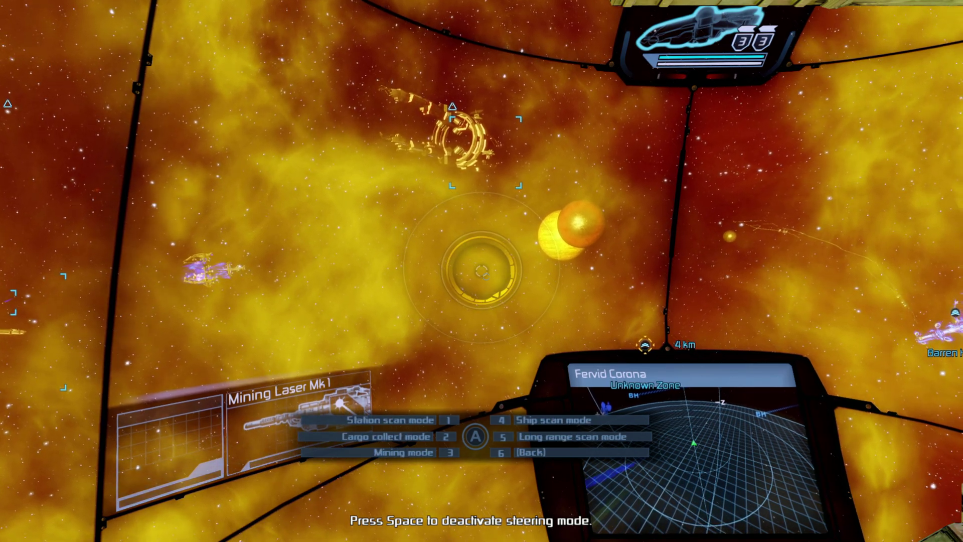
key("1")
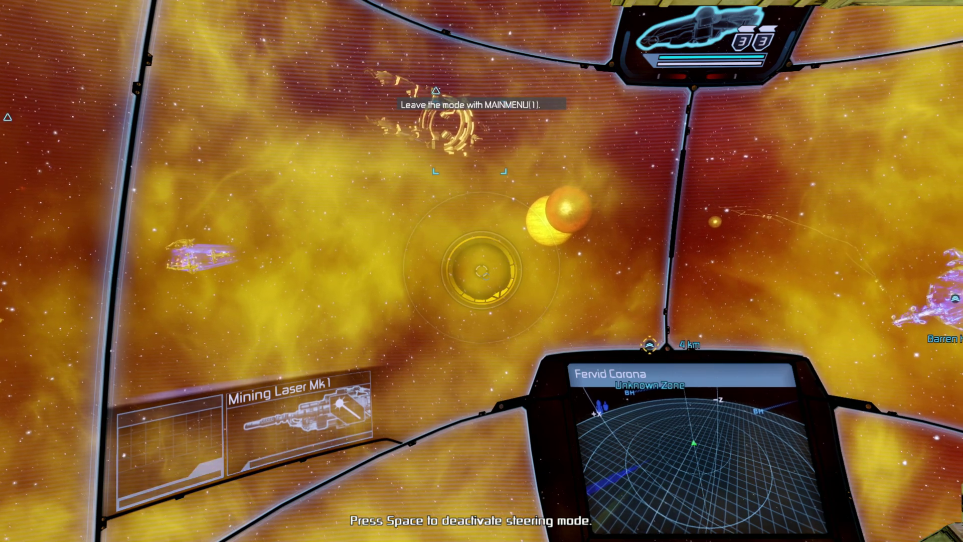
key("Return")
key("1")
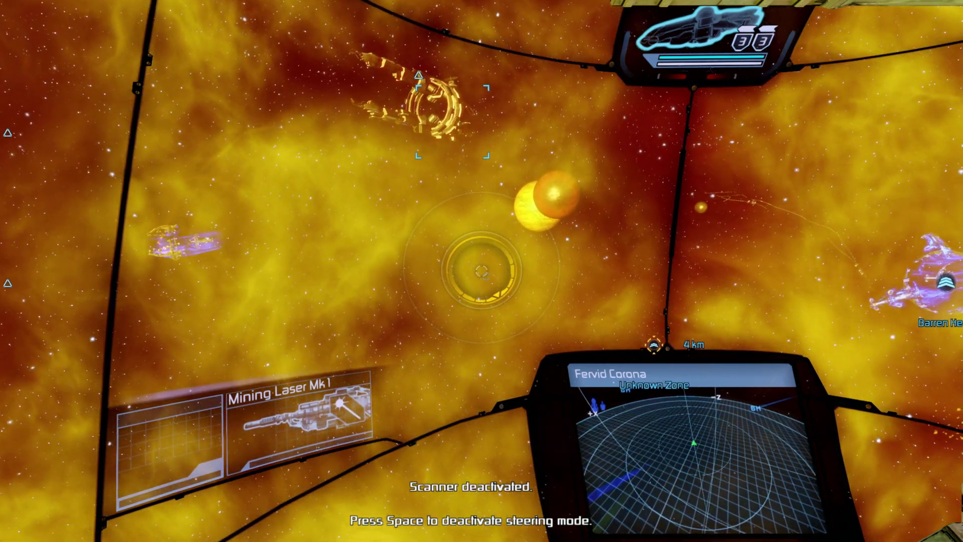
- Open the galaxy map and drill down through the DeVries system and Bleak Pebble sector to the Crimson Rocks zone
key("Return")
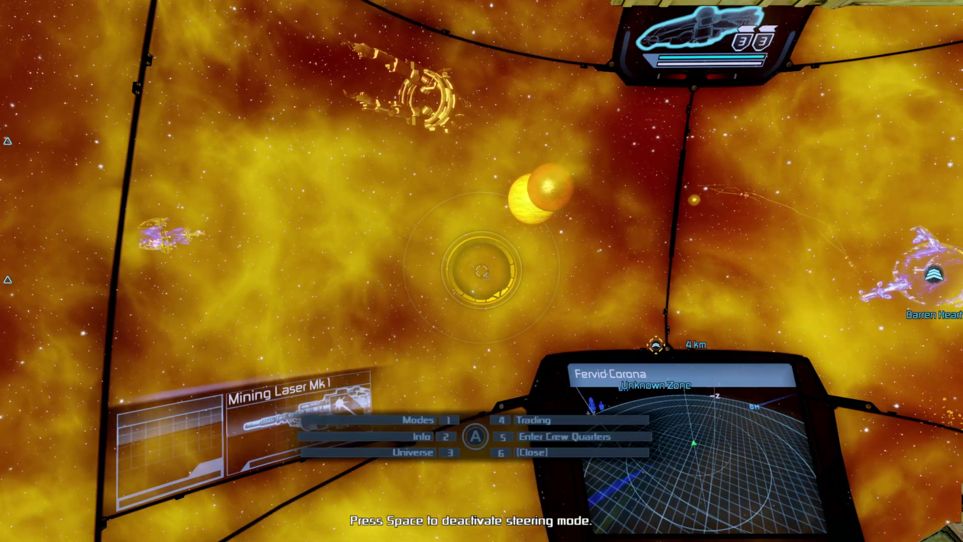
key("2")
key("6")
key("3")
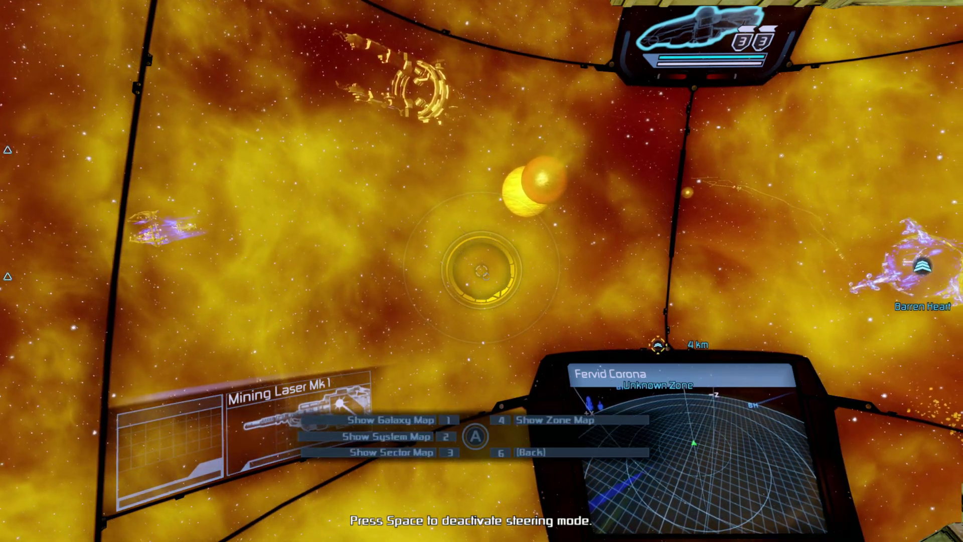
key("1")
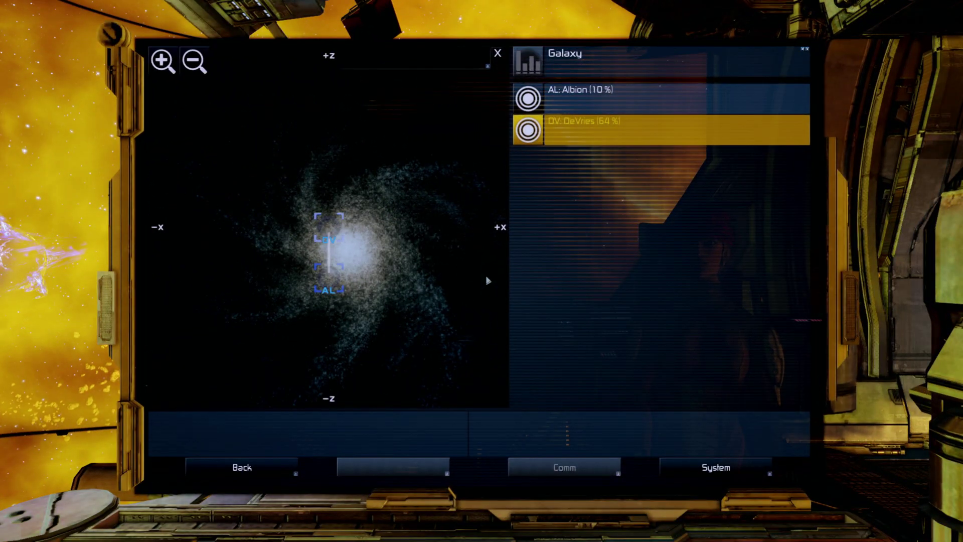
key("Return")
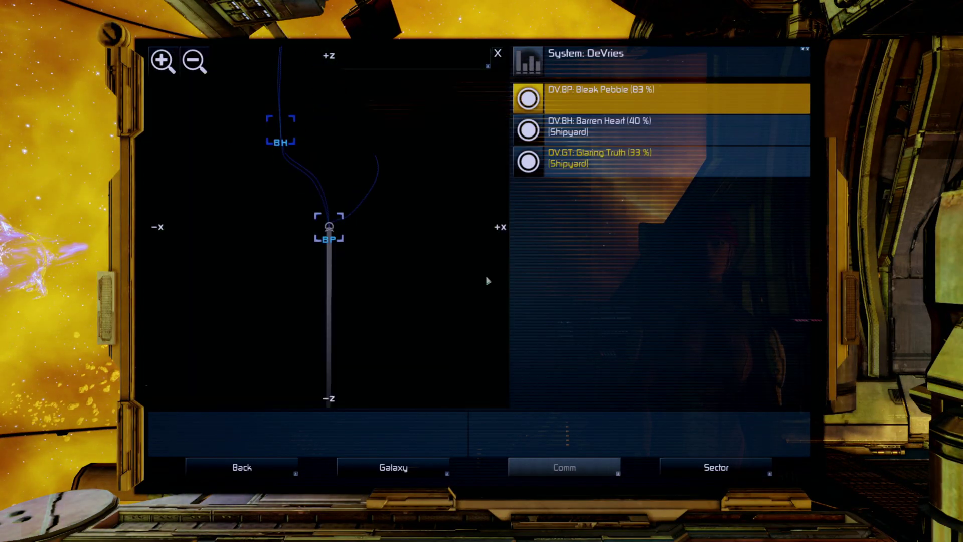
key("Return")
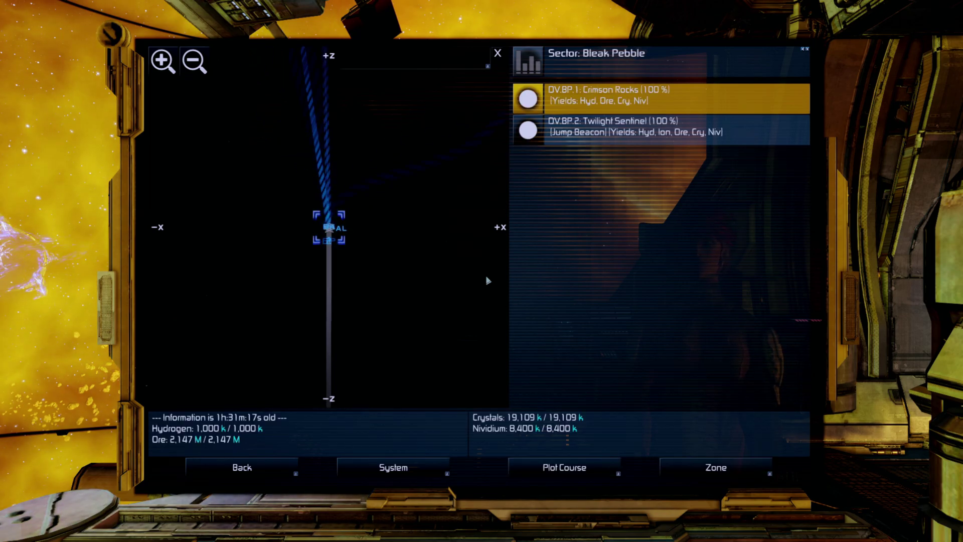
key("Return")
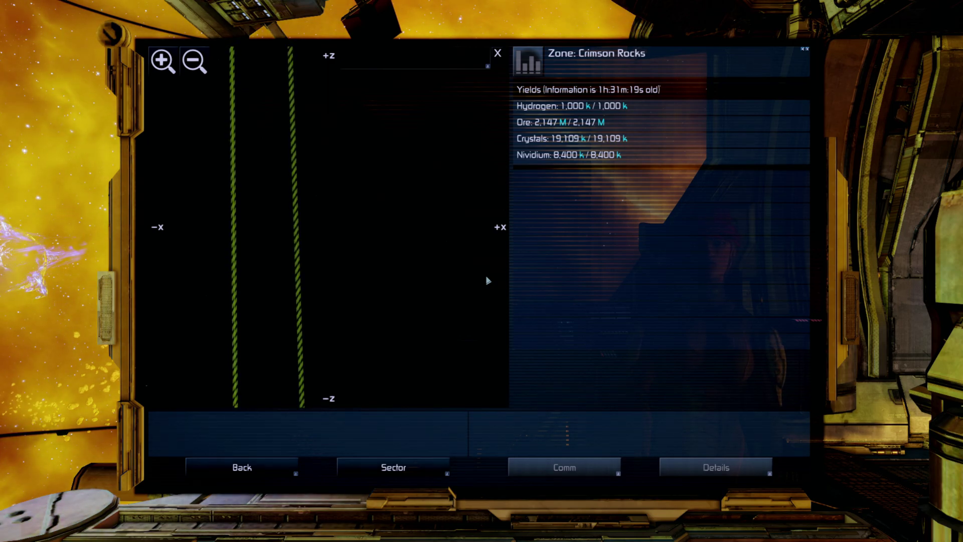
- Back out of the zone map to the galaxy level and close the map and the ship's main menu
key("BackSpace")
key("BackSpace")
key("BackSpace")
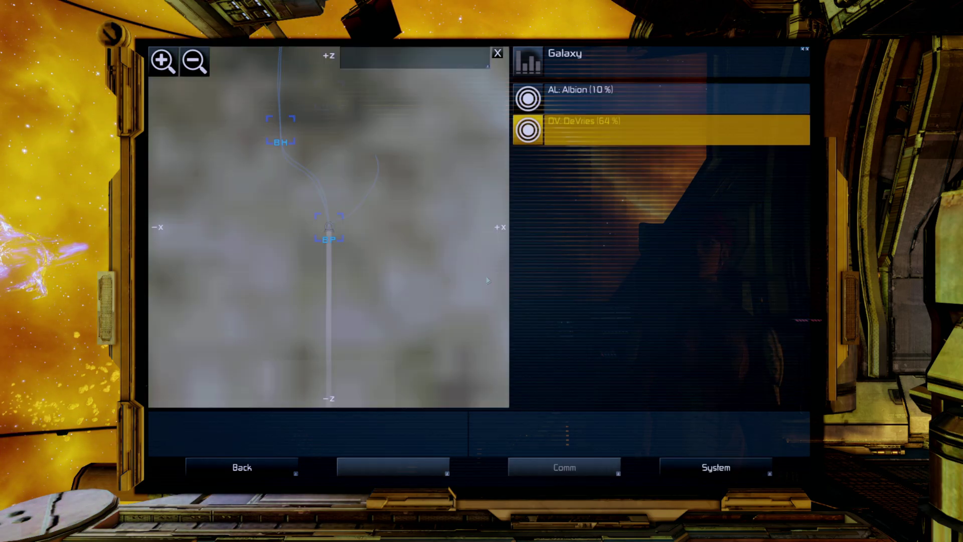
key("BackSpace")
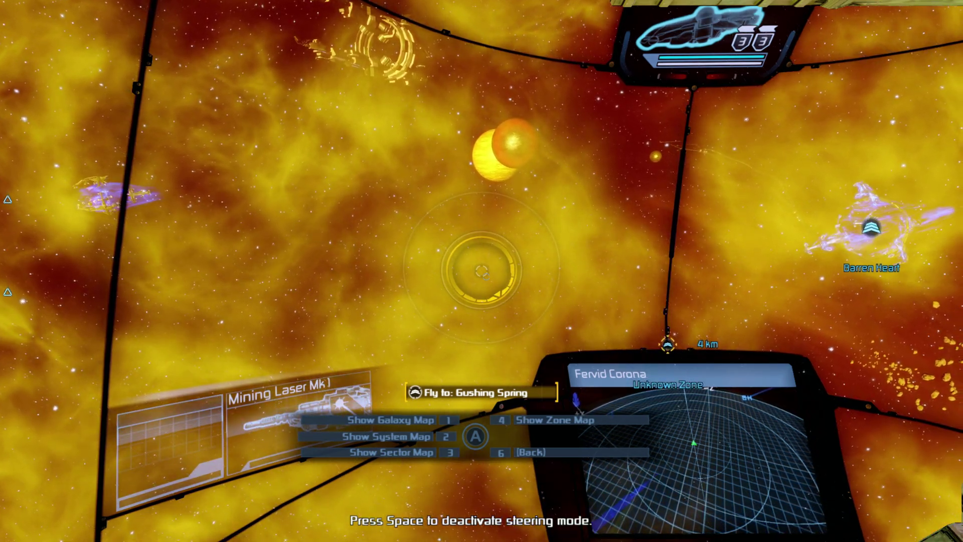
key("6")
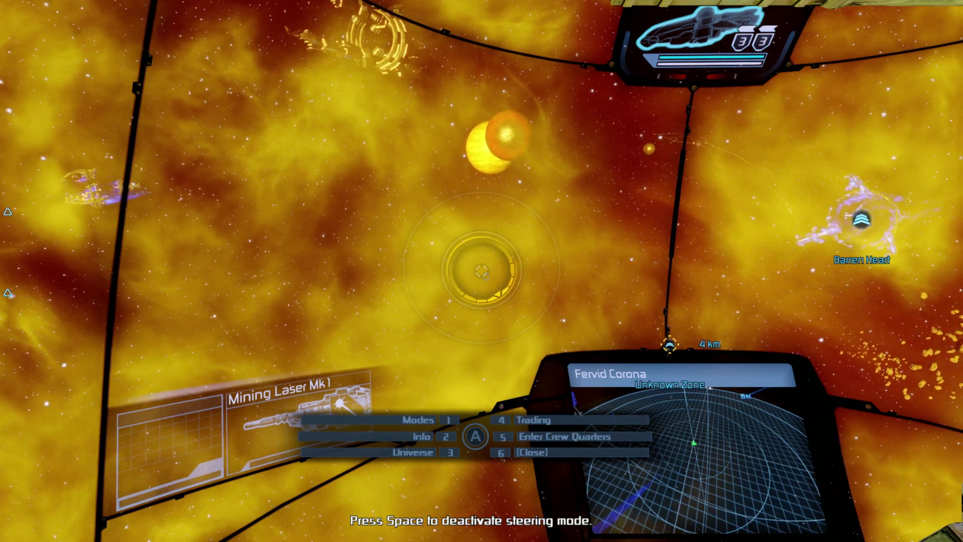
key("Escape")
key("Escape")
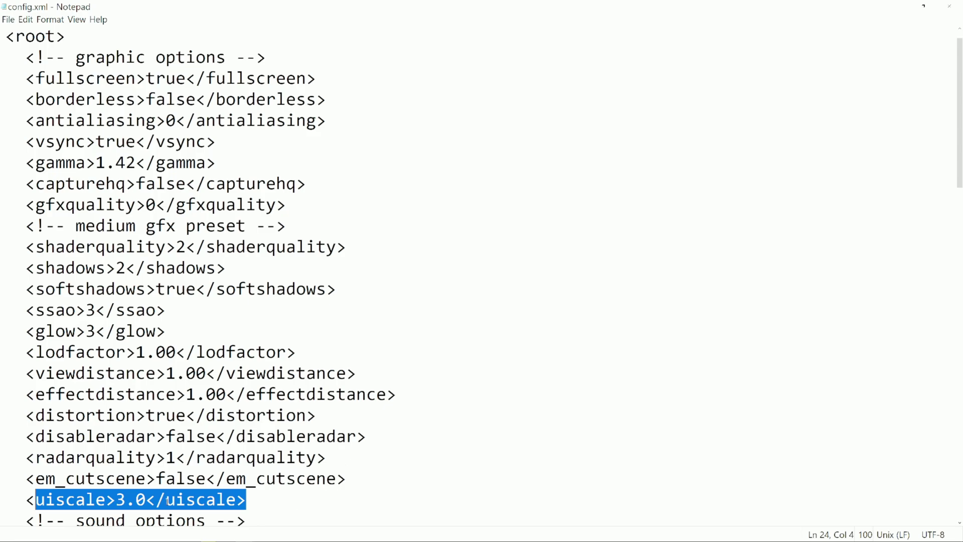
- Switch to config.xml in Notepad and highlight the complete uiscale line below the em_cutscene entry
left_click_drag(28, 499, 164, 498)
scroll(165, 498, "up", 8)
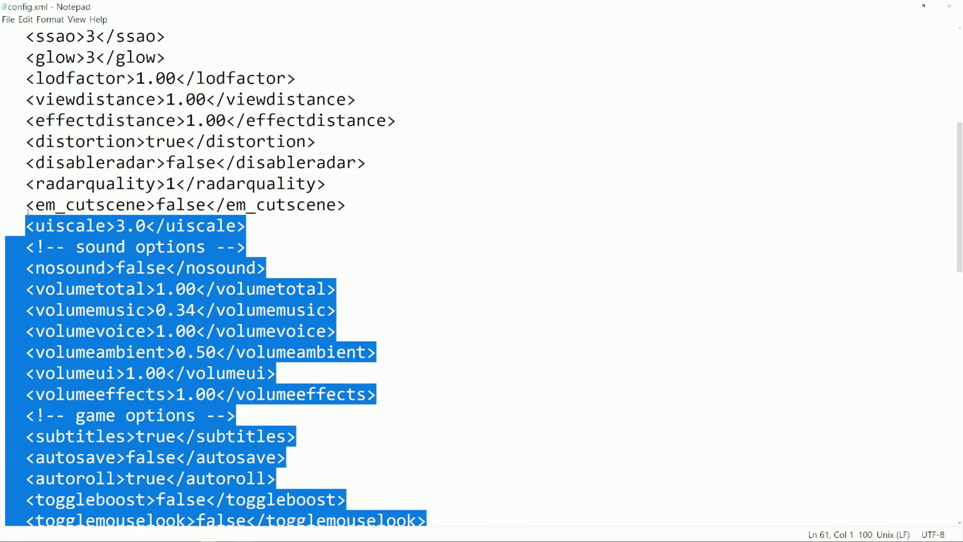
left_click(28, 227)
left_click_drag(26, 227, 248, 231)
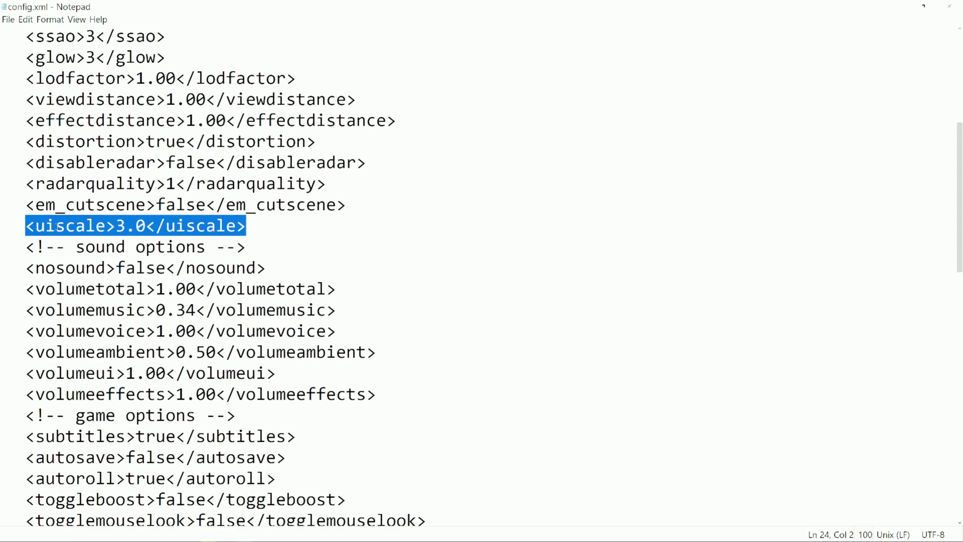
scroll(236, 226, "up", 3)
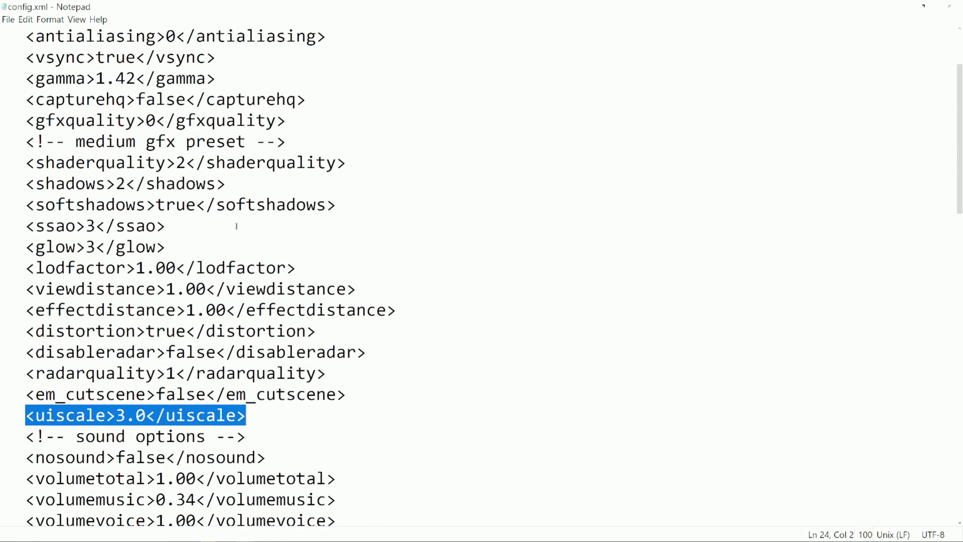
scroll(237, 226, "up", 1)
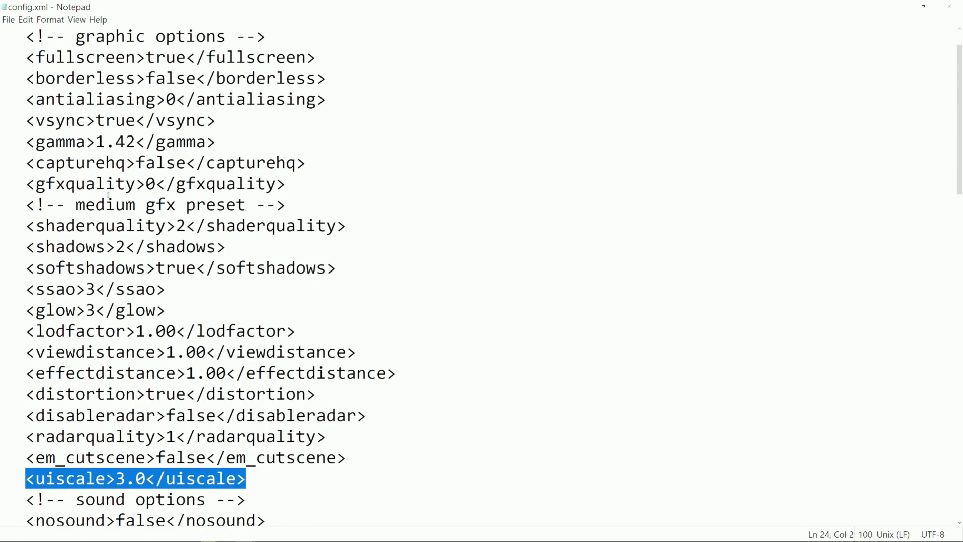
- Save config.xml under the same name in the X Rebirth folder with the All Files type, replacing the existing file
left_click(9, 20)
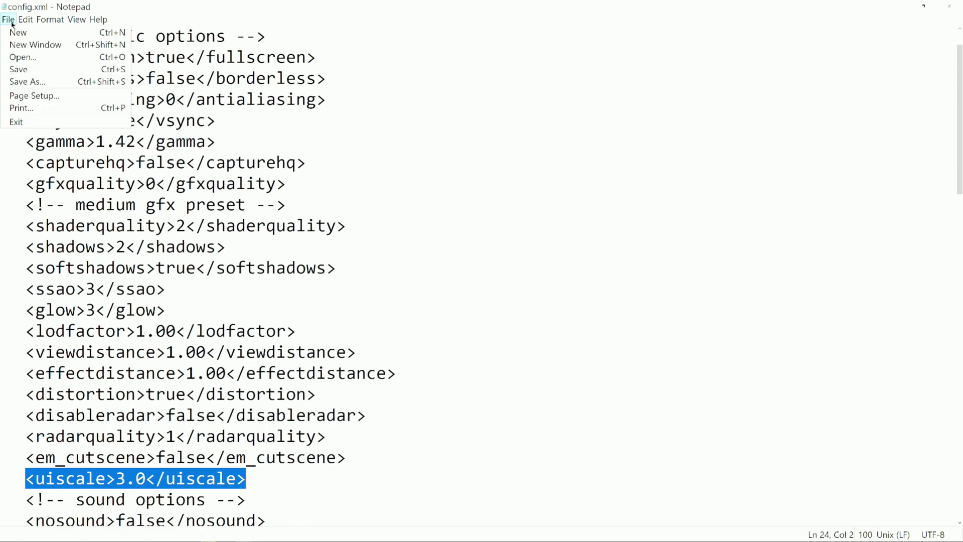
left_click(18, 83)
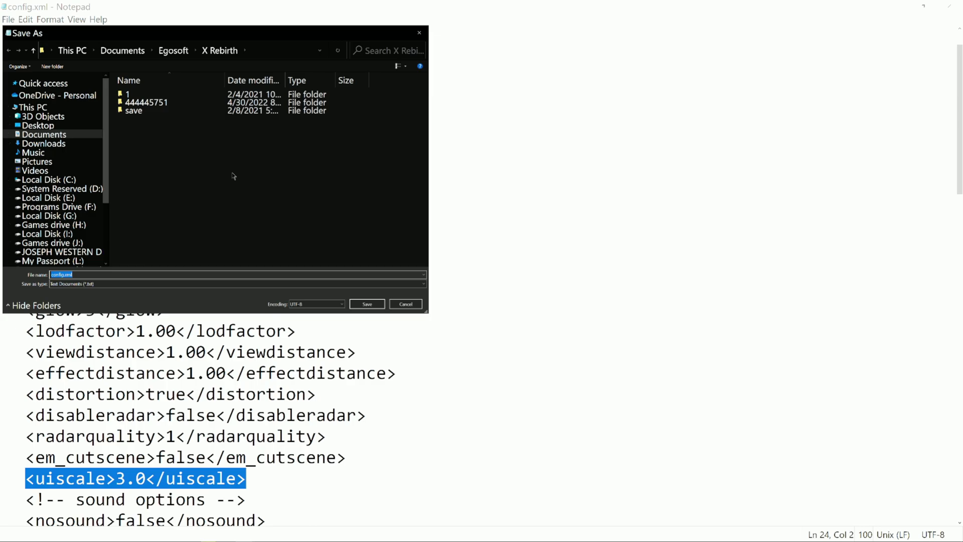
scroll(95, 282, "down", 1)
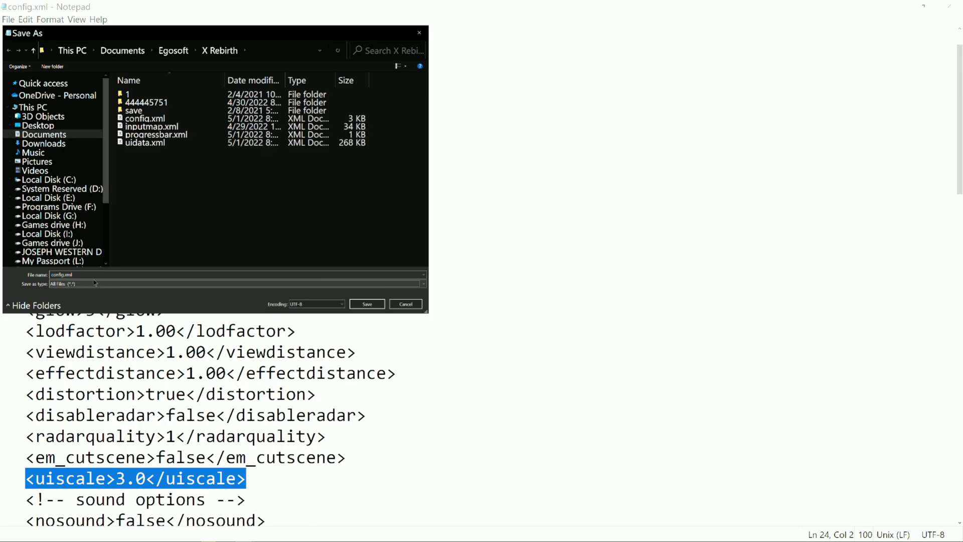
left_click(368, 305)
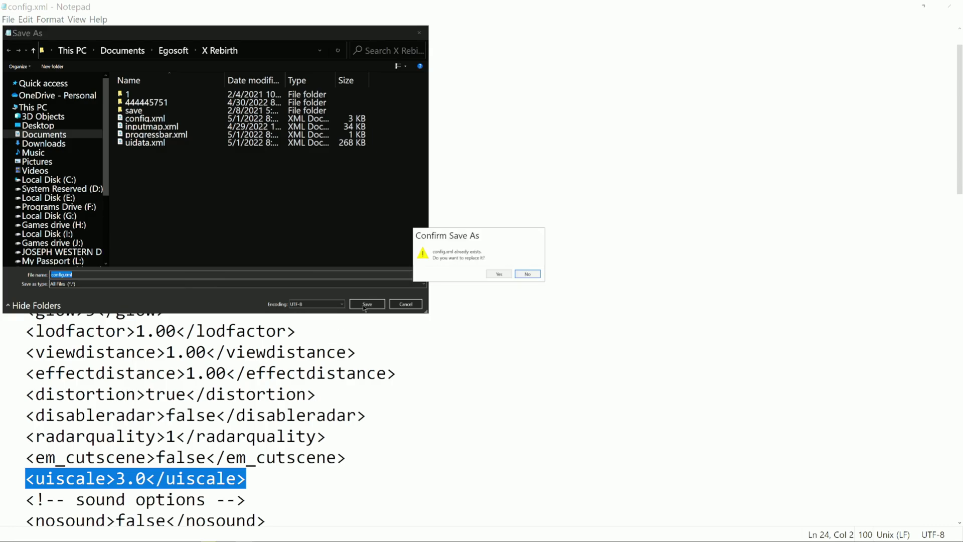
left_click(493, 274)
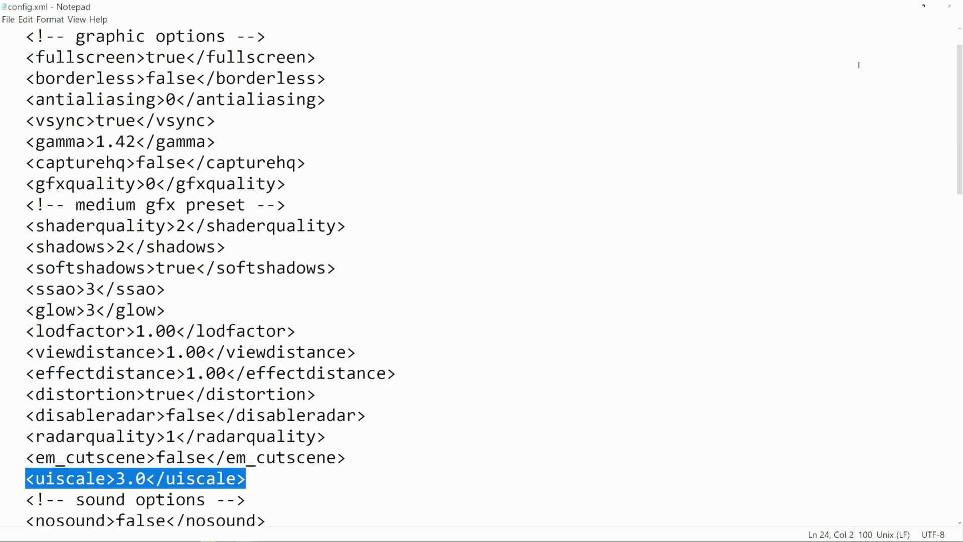
key("ctrl+shift+s")
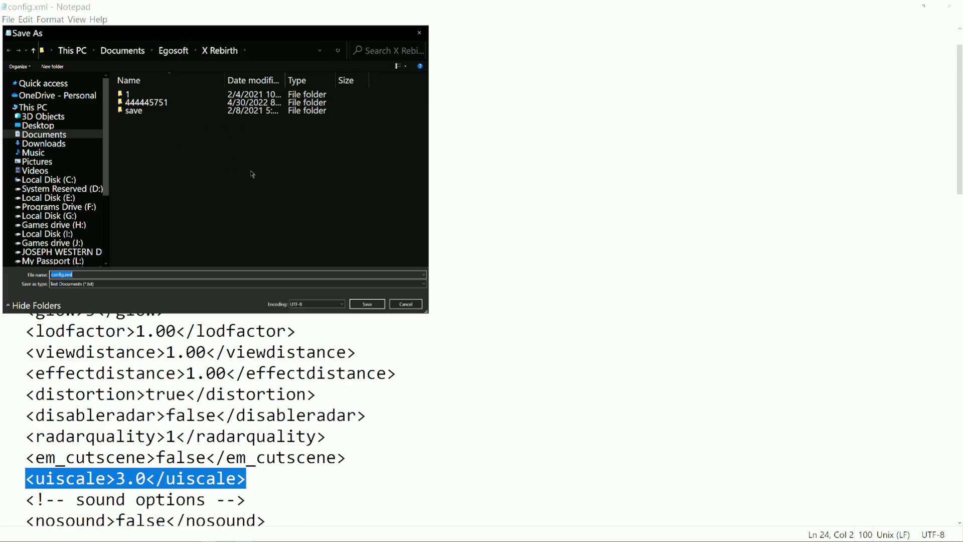
left_click(408, 304)
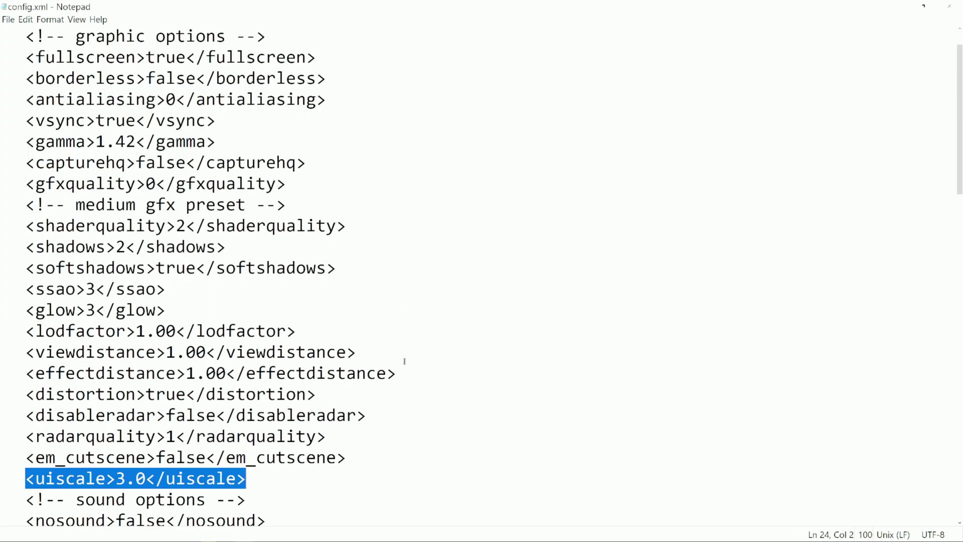